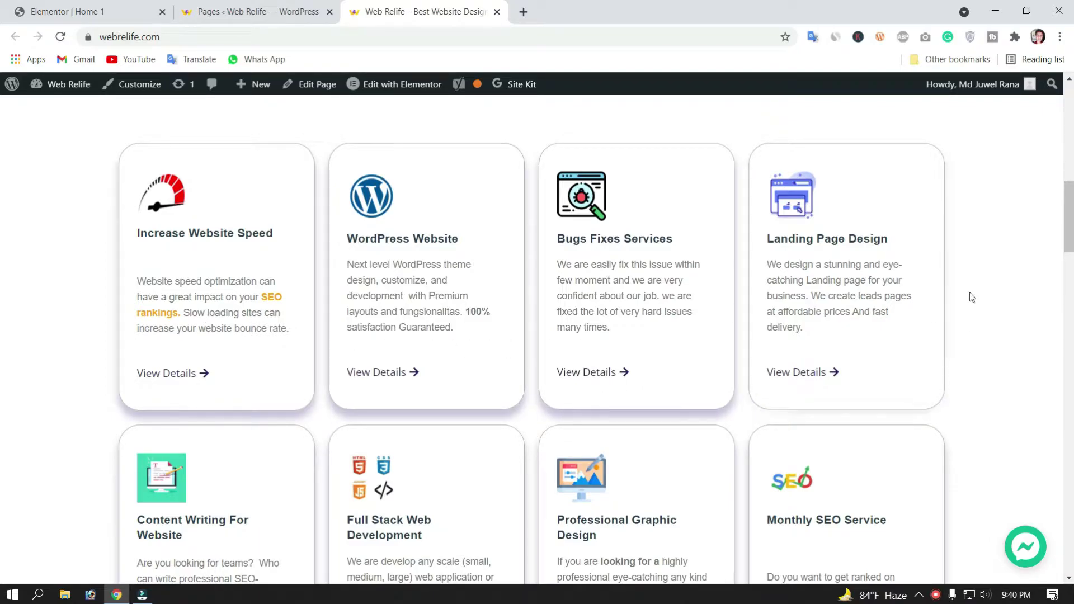
# Set the page layout of the Home 1 post to Elementor Full Width in the Elementor editor.
pyautogui.scroll(-2, 263, 379)
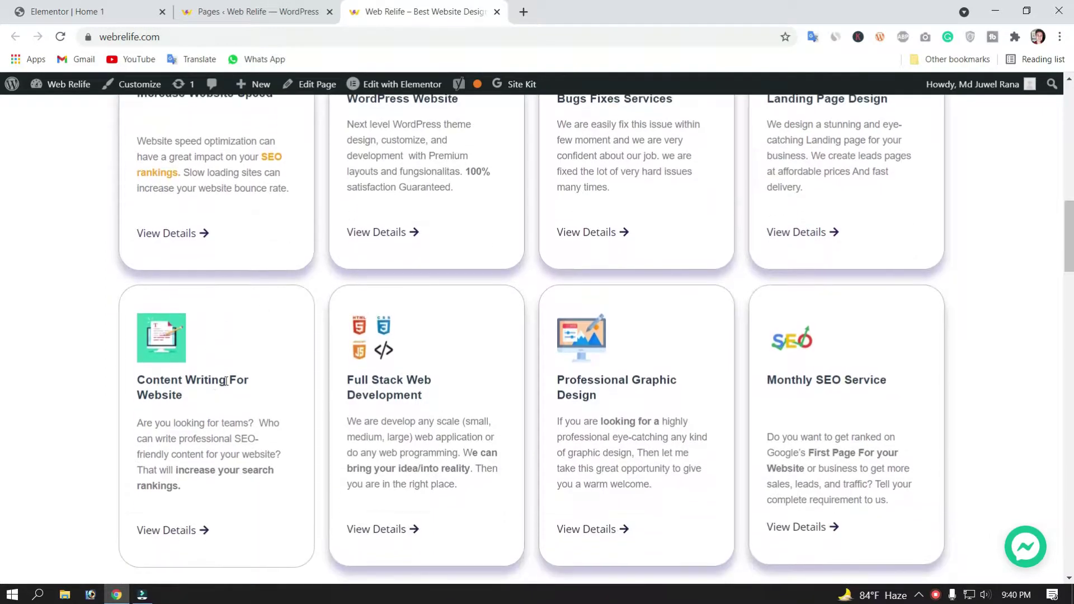
pyautogui.scroll(2, 299, 364)
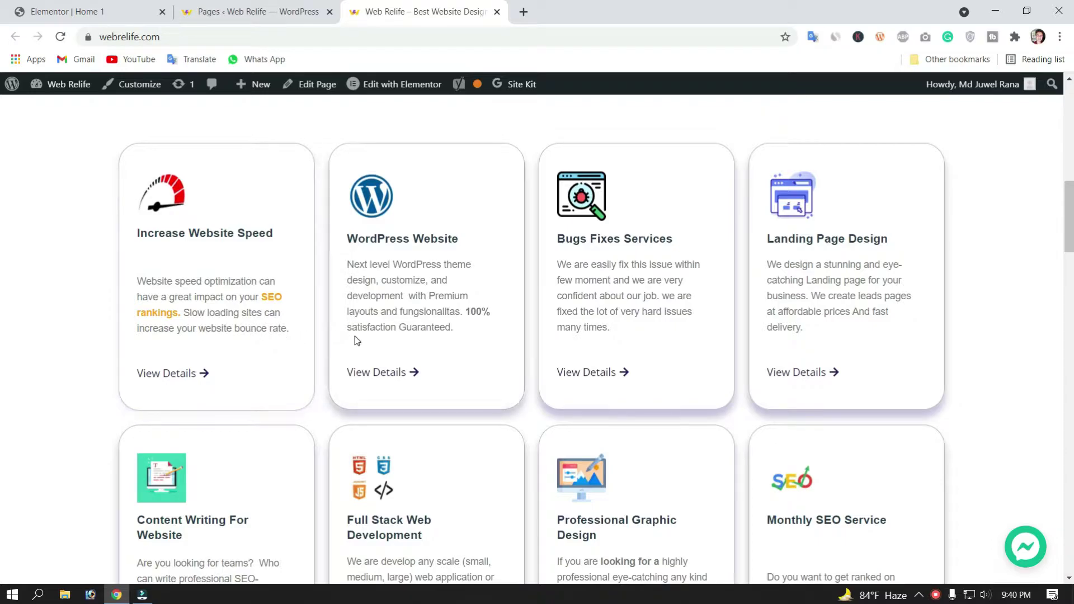
pyautogui.click(96, 12)
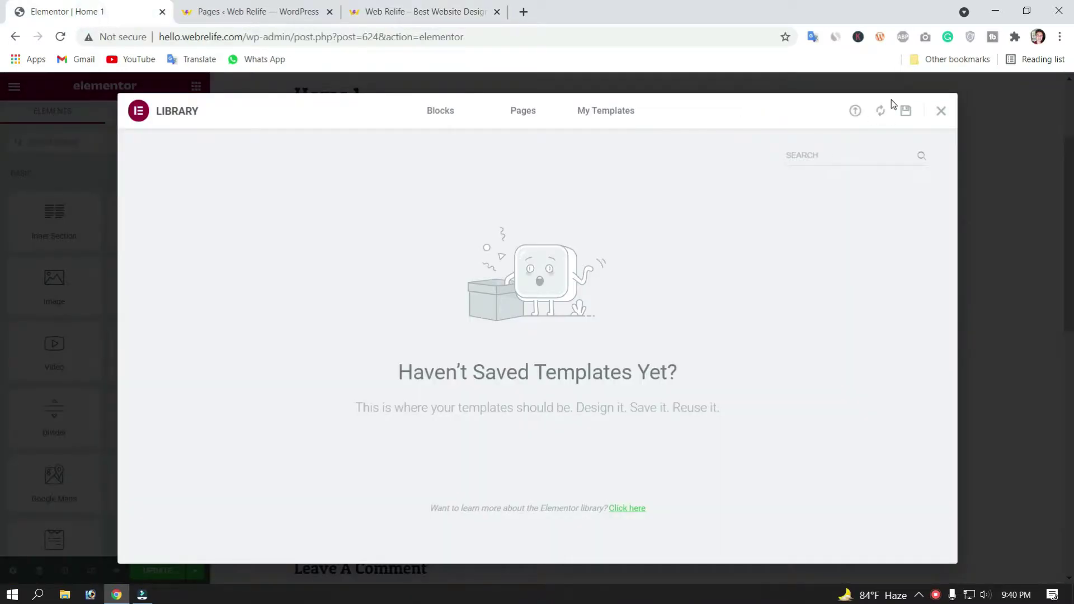
pyautogui.click(941, 111)
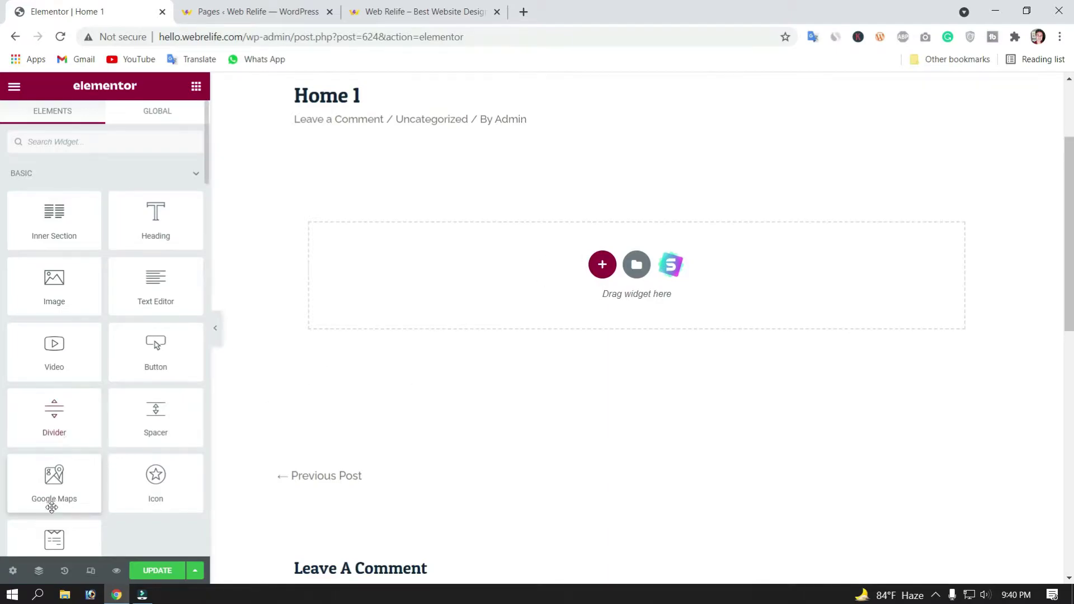
pyautogui.click(12, 570)
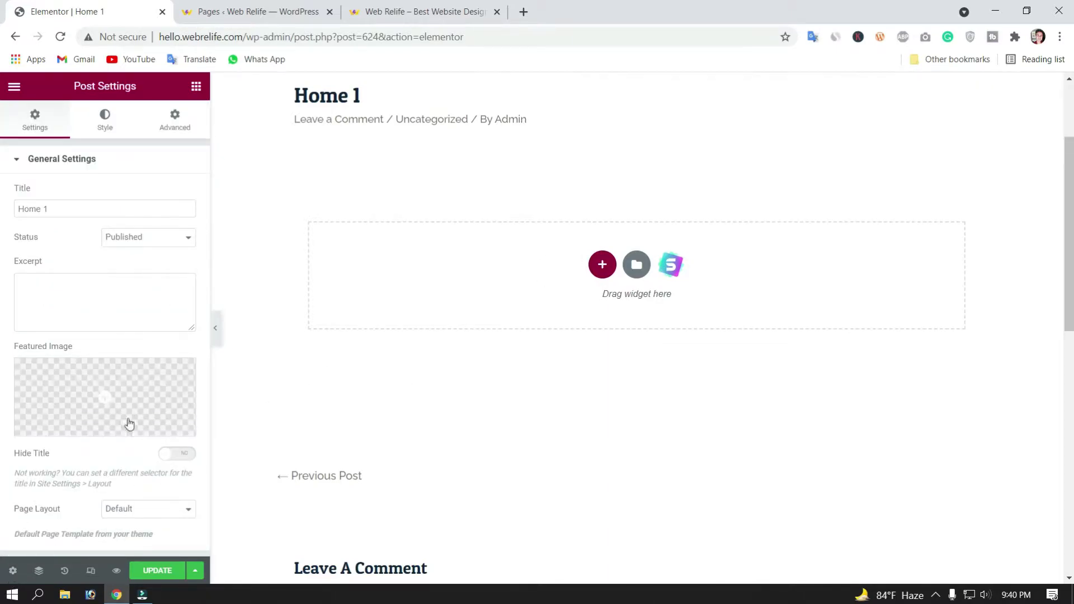
pyautogui.click(130, 515)
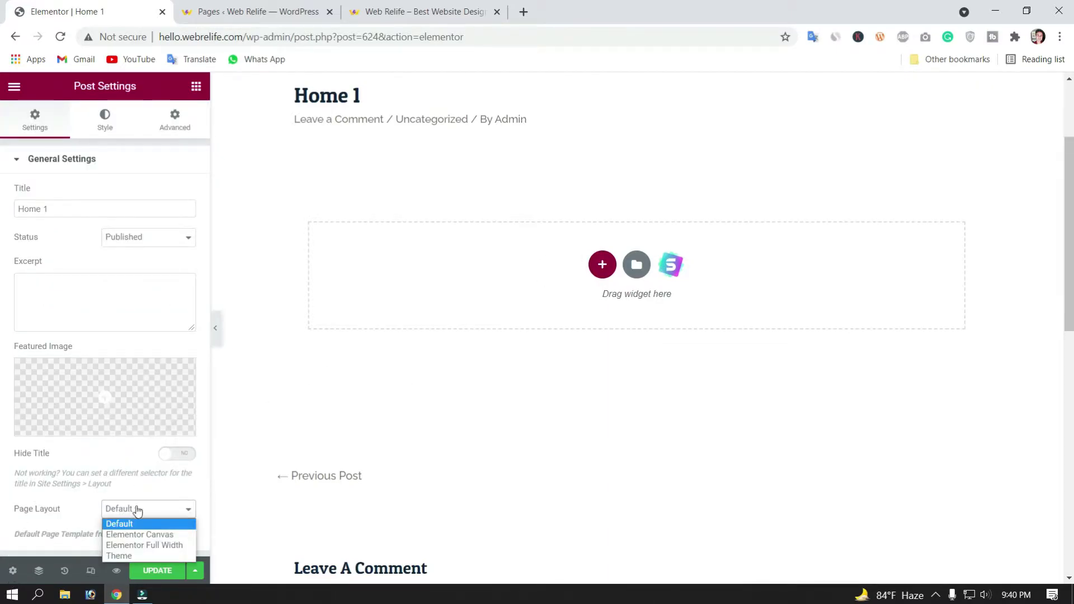
pyautogui.click(142, 544)
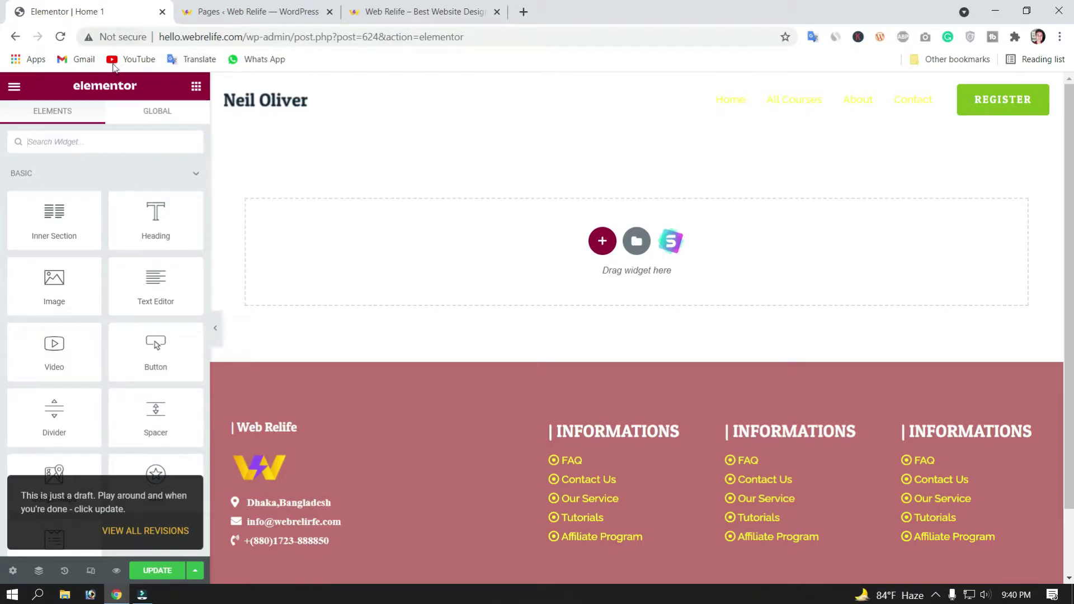
pyautogui.click(638, 243)
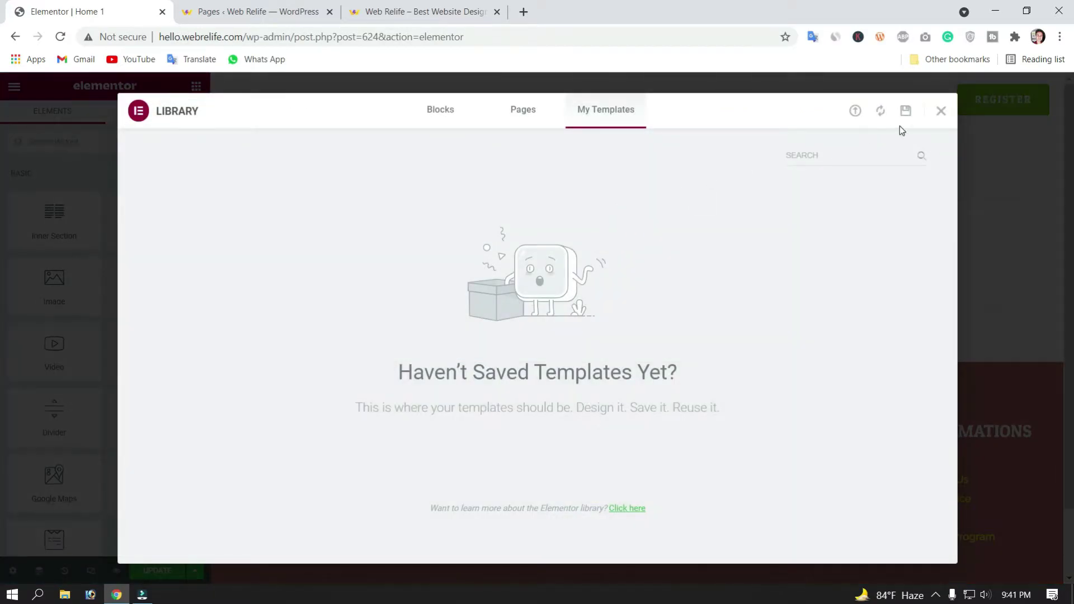
pyautogui.click(854, 111)
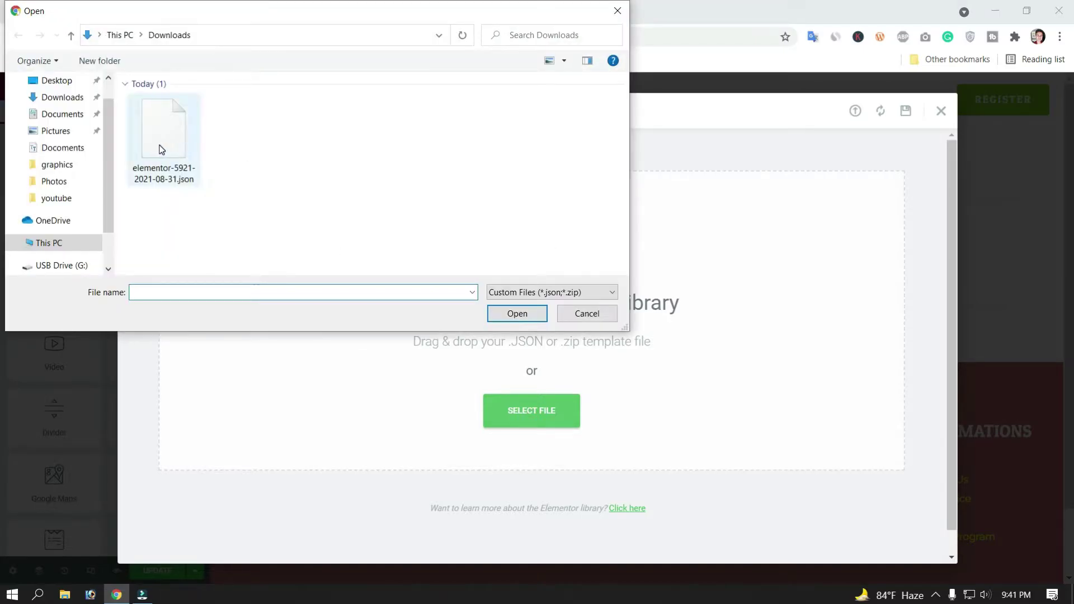
pyautogui.click(161, 150)
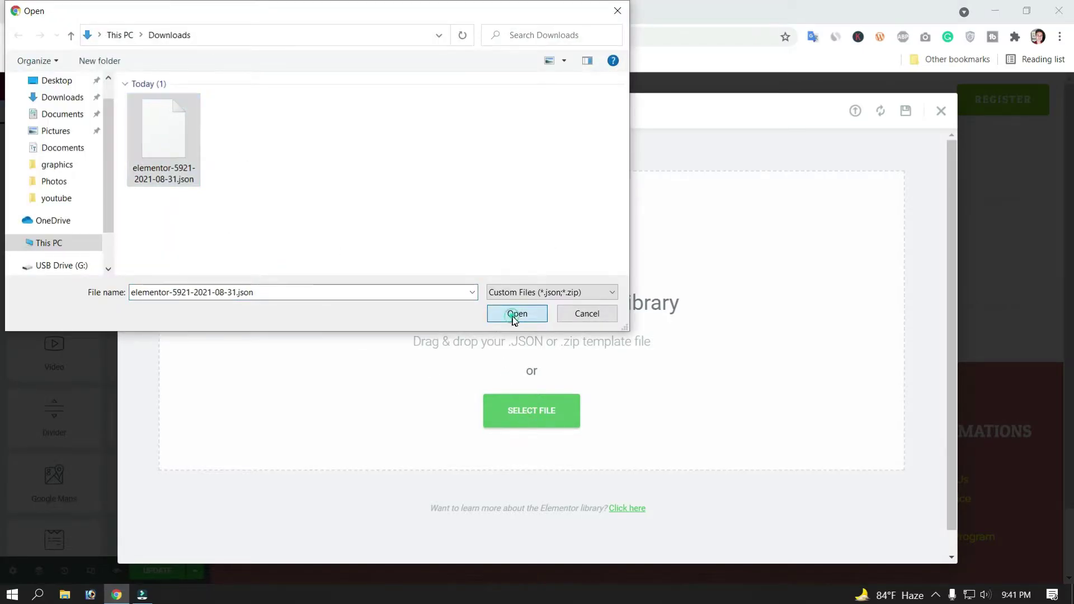
pyautogui.click(490, 320)
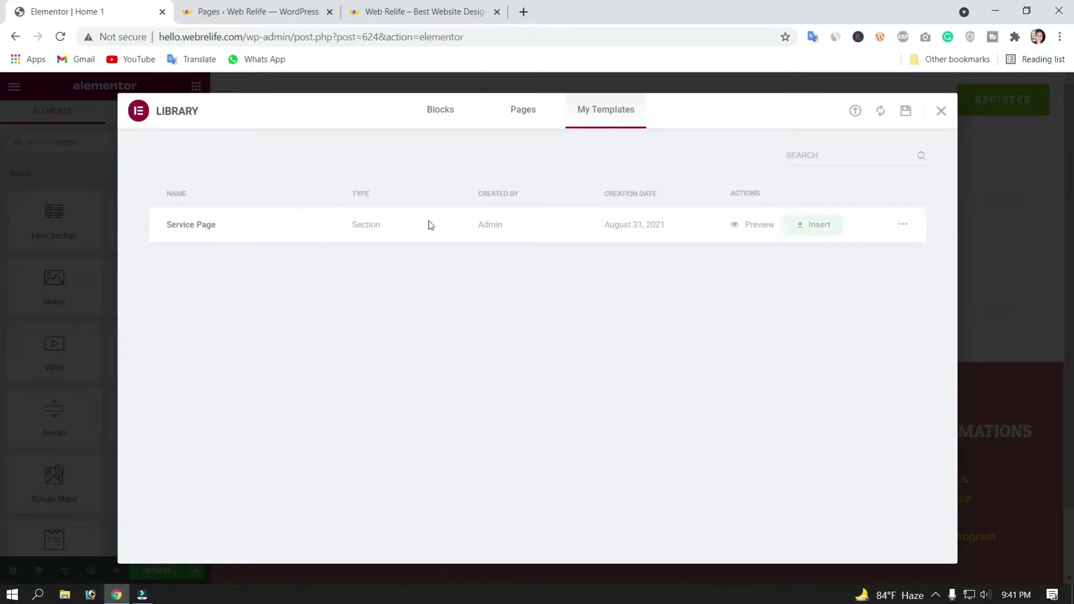
pyautogui.click(817, 232)
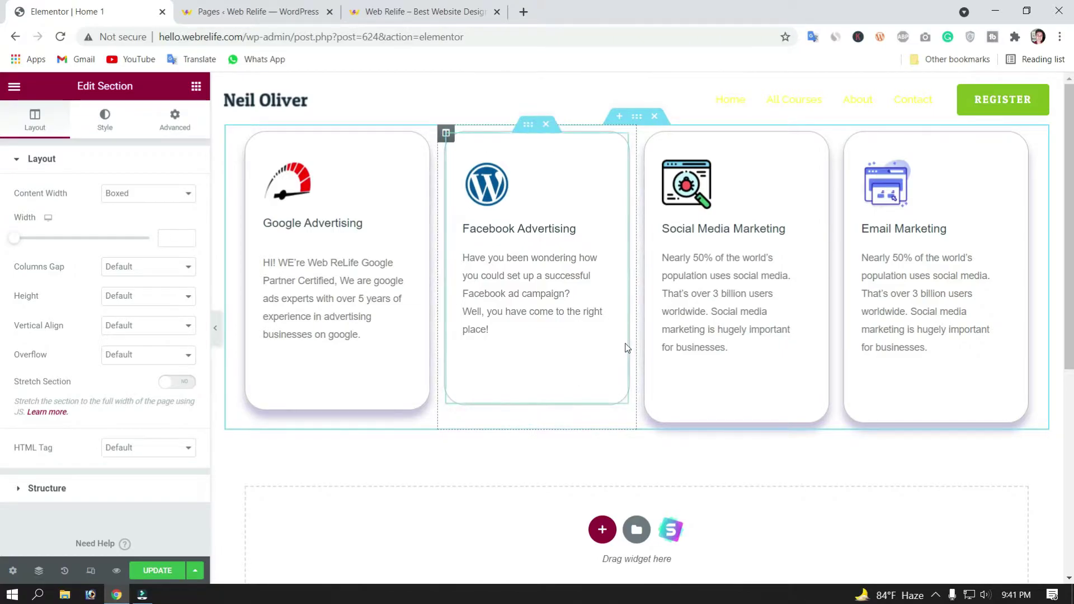
# Duplicate the section of four service cards and review both rows at full page width.
pyautogui.click(216, 333)
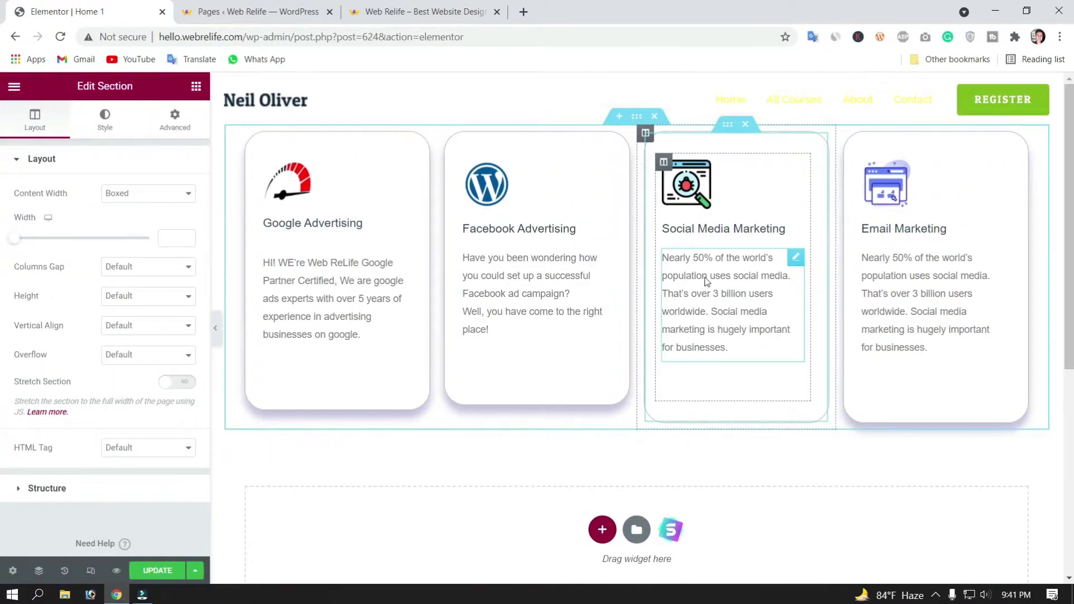
pyautogui.rightClick(636, 118)
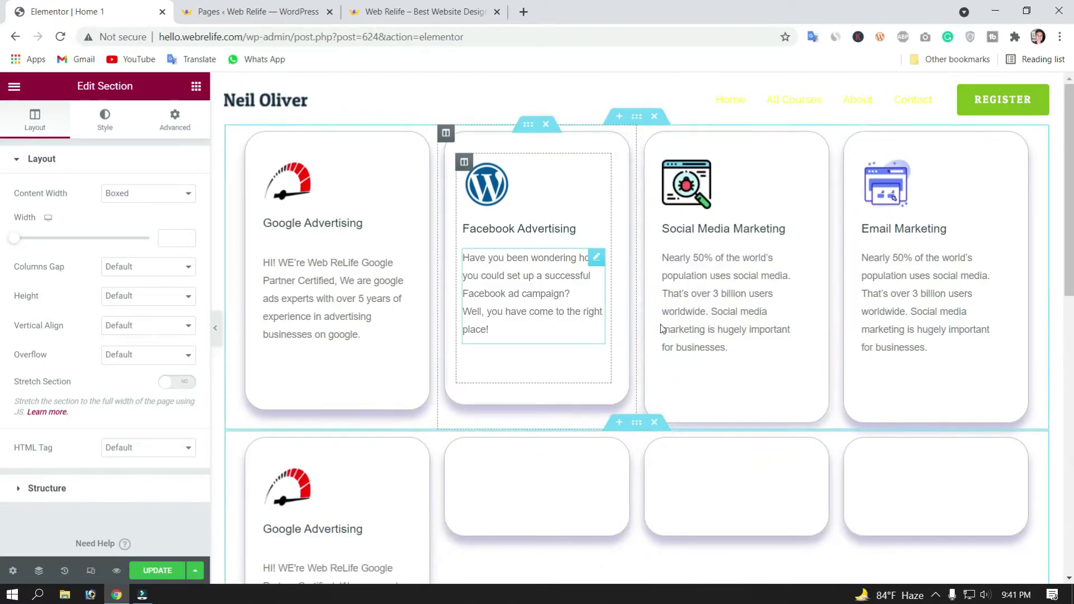
pyautogui.scroll(-1, 678, 326)
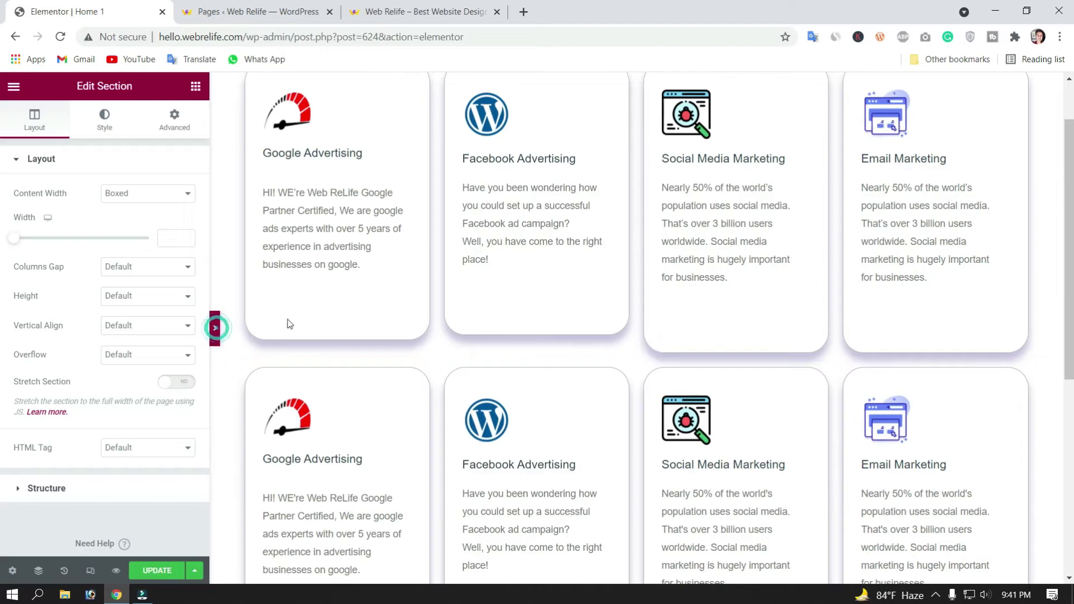
pyautogui.click(216, 328)
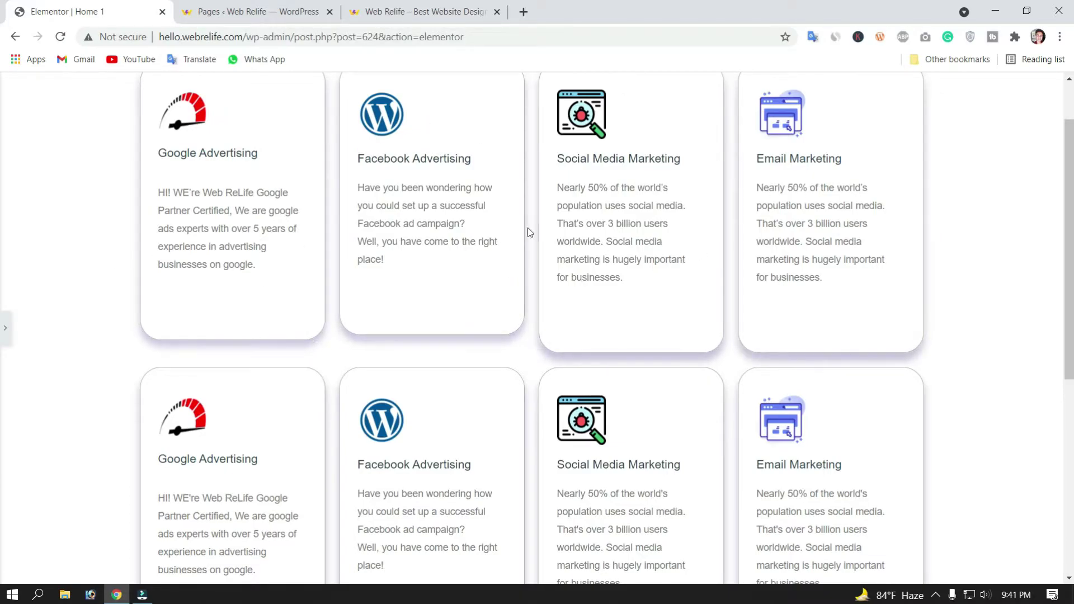
pyautogui.click(4, 332)
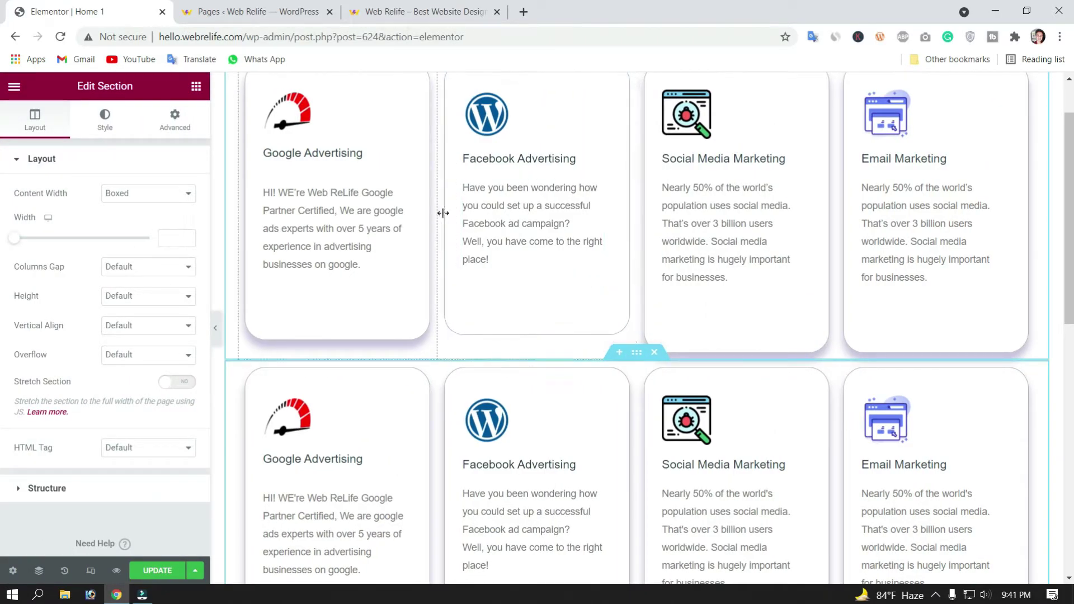
pyautogui.scroll(-1, 564, 254)
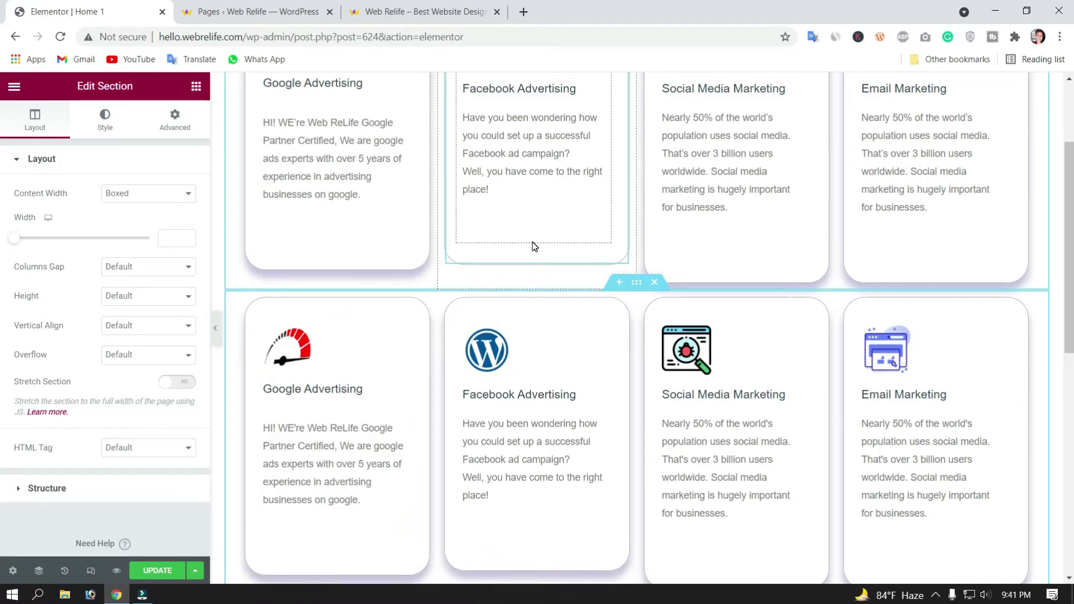
pyautogui.scroll(1, 534, 246)
pyautogui.scroll(-1, 534, 246)
pyautogui.scroll(2, 533, 252)
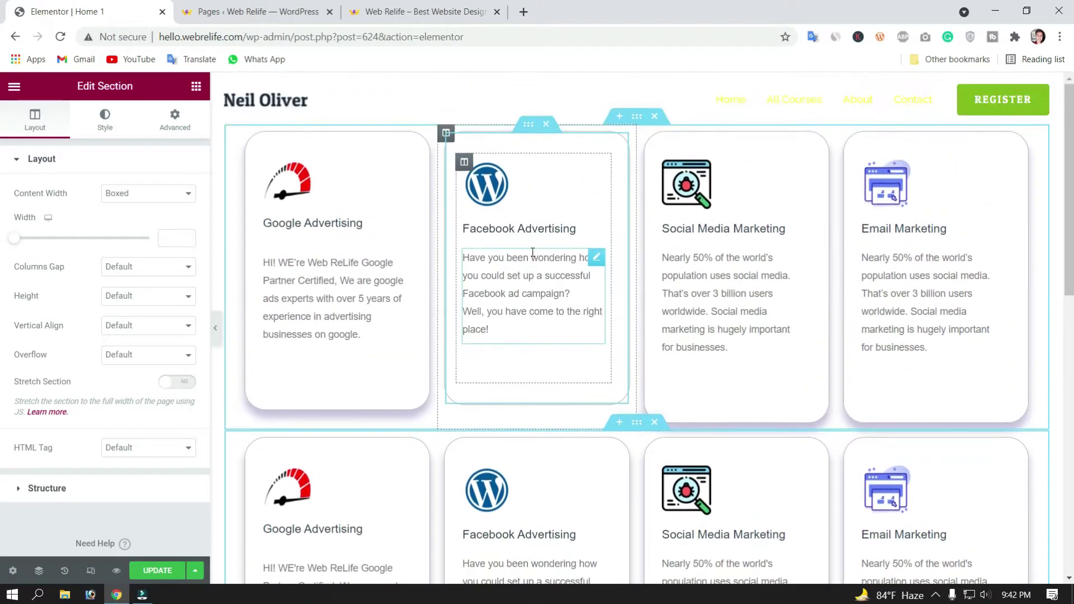
pyautogui.scroll(-1, 532, 251)
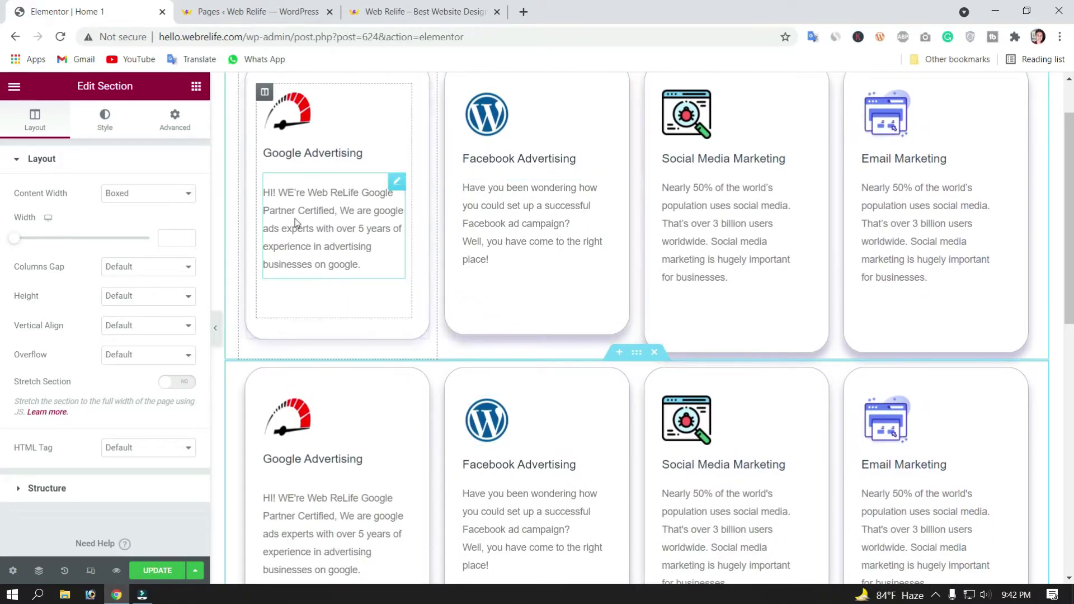
# Increase the top padding of the Google Advertising card's description text in the upper row.
pyautogui.rightClick(315, 216)
pyautogui.click(368, 232)
pyautogui.click(107, 119)
pyautogui.click(172, 123)
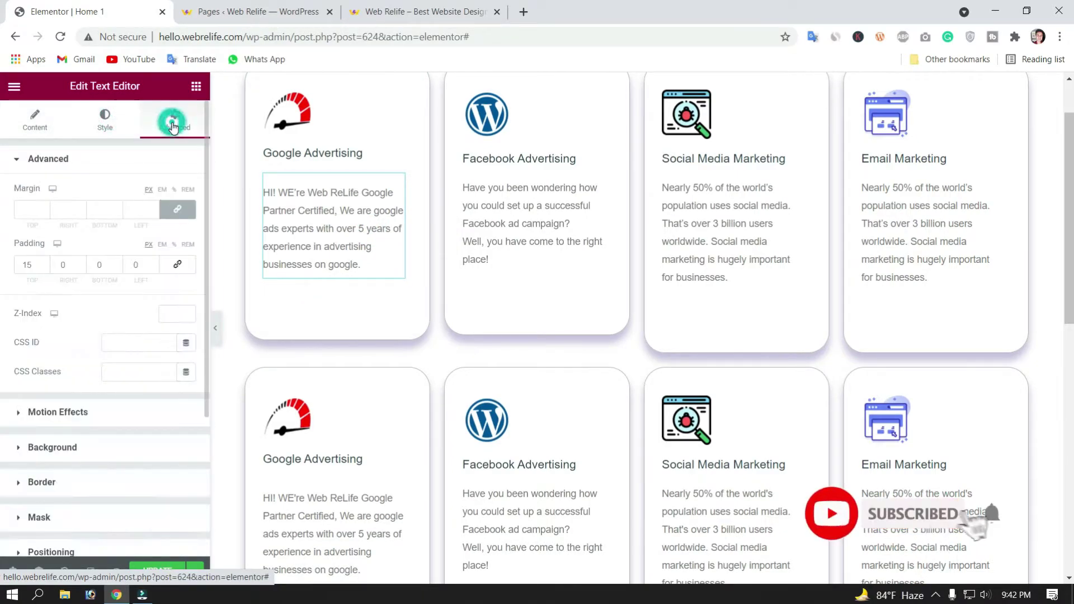
pyautogui.click(44, 263)
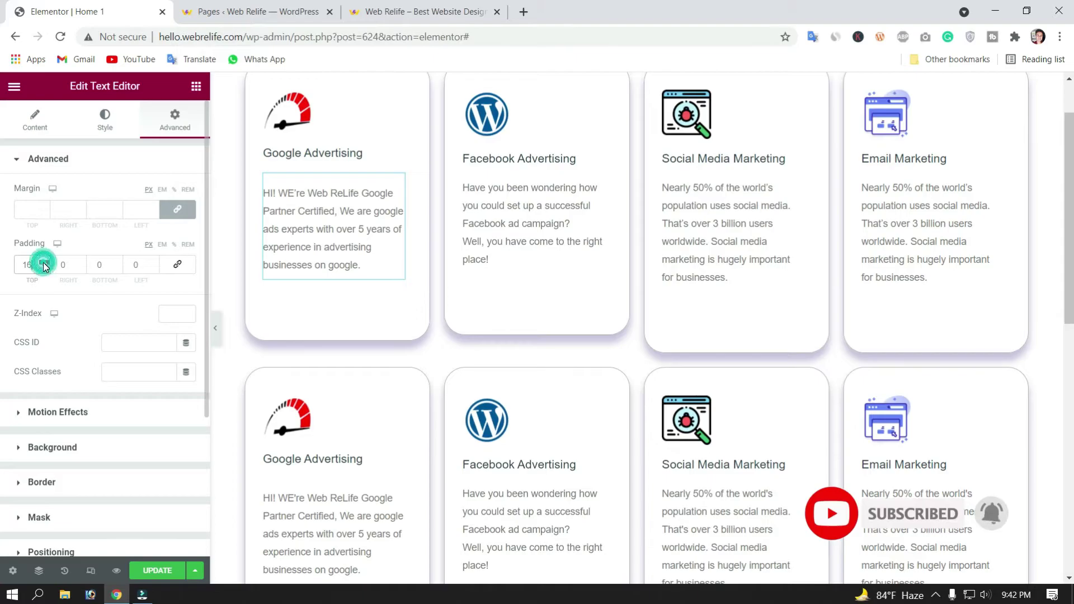
# Unlink the padding values of the upper Facebook Advertising description text and set its top padding to 27 px.
pyautogui.rightClick(554, 214)
pyautogui.click(577, 220)
pyautogui.click(170, 127)
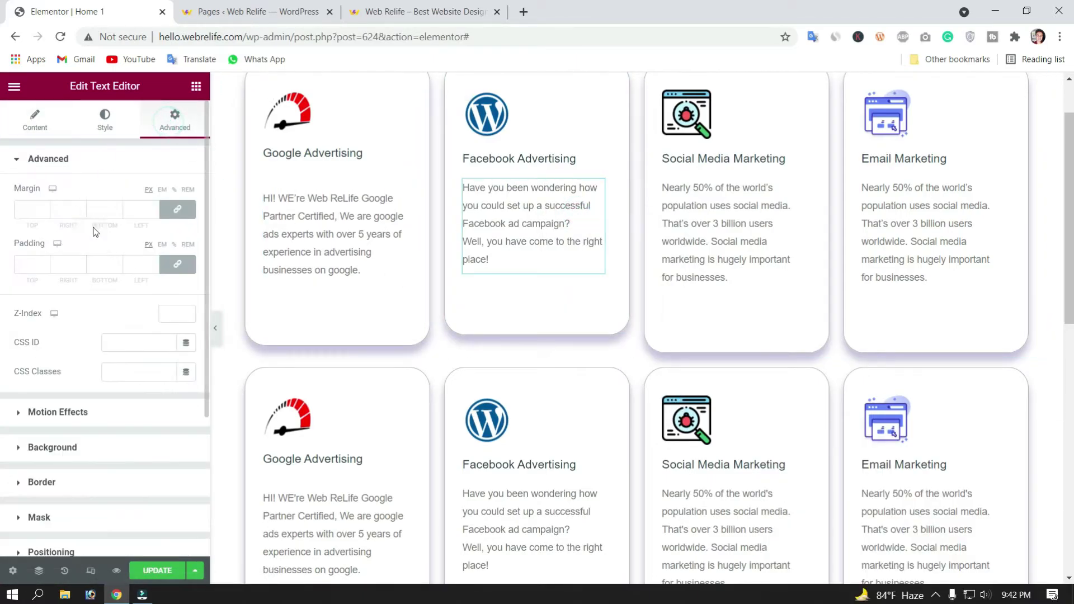
pyautogui.click(112, 123)
pyautogui.click(179, 128)
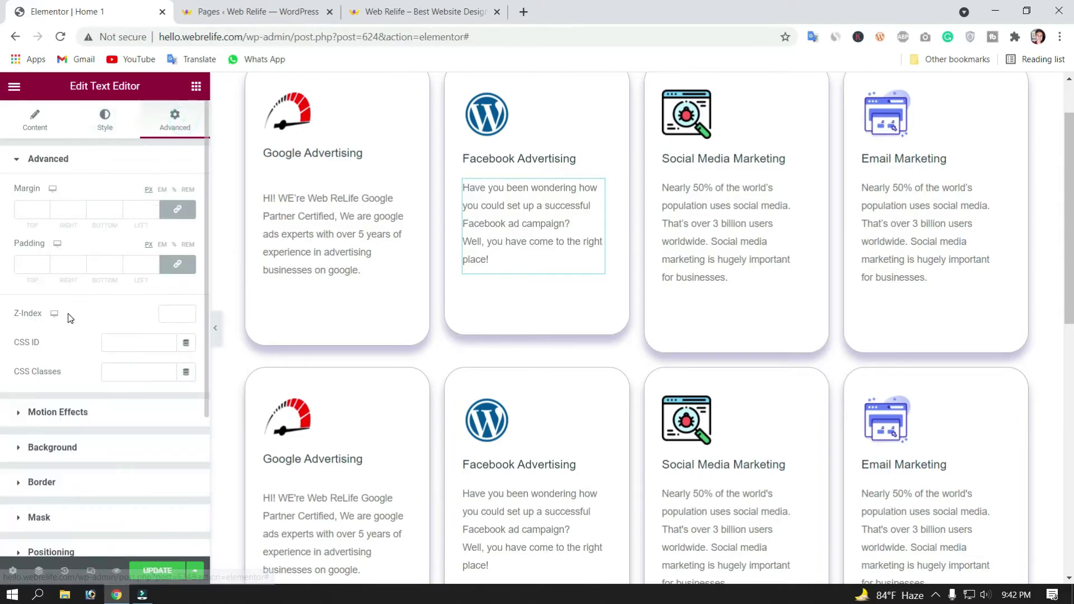
pyautogui.click(177, 266)
pyautogui.click(43, 264)
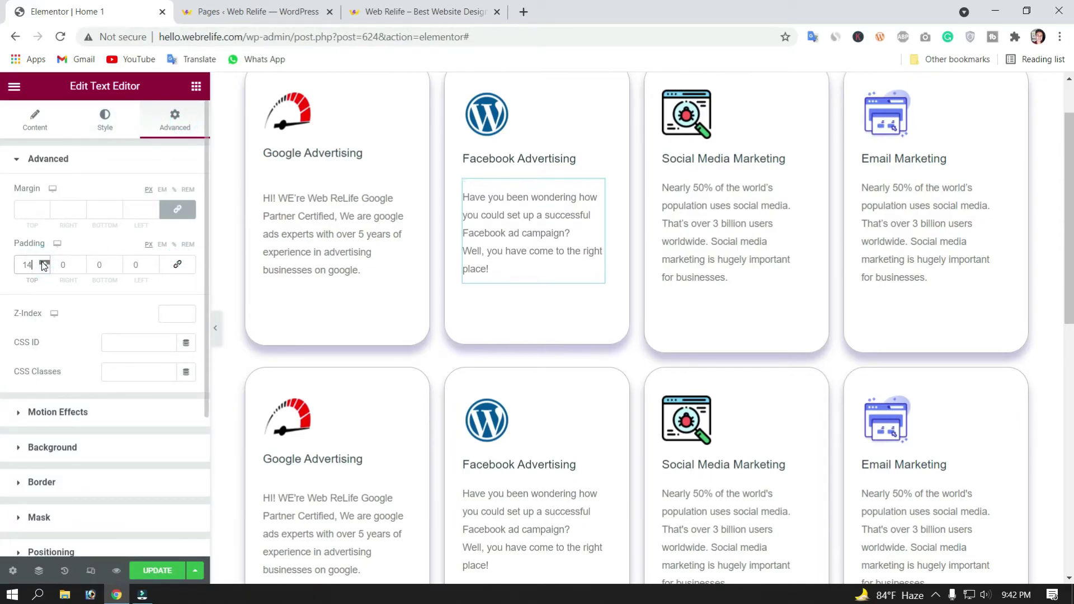
pyautogui.click(43, 264)
pyautogui.click(44, 264)
pyautogui.click(44, 264)
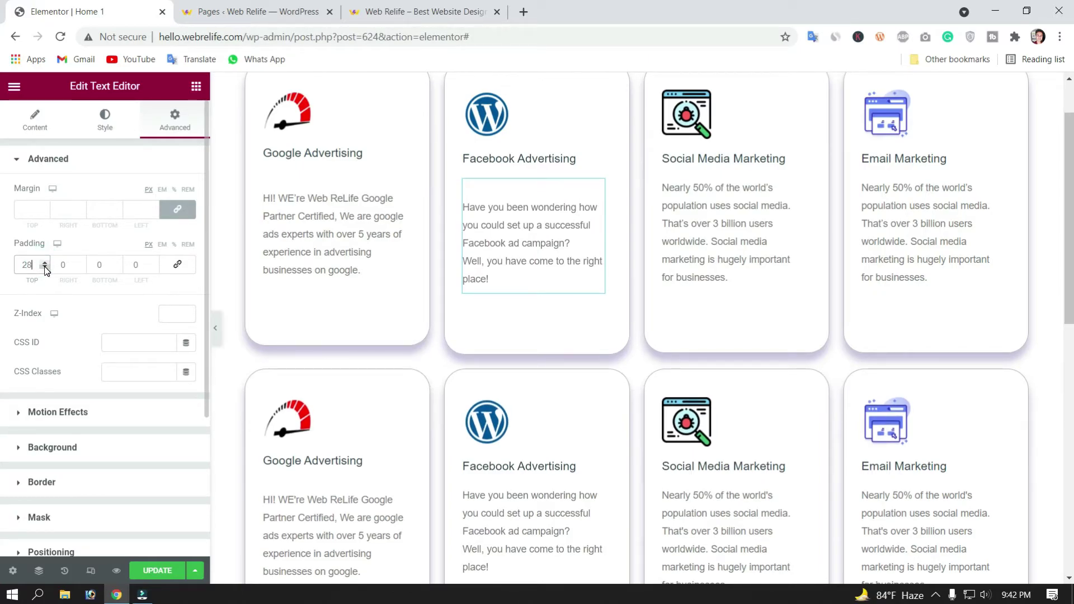
pyautogui.click(45, 268)
# Set the top padding of the upper Google Advertising description text to 32 px.
pyautogui.rightClick(299, 251)
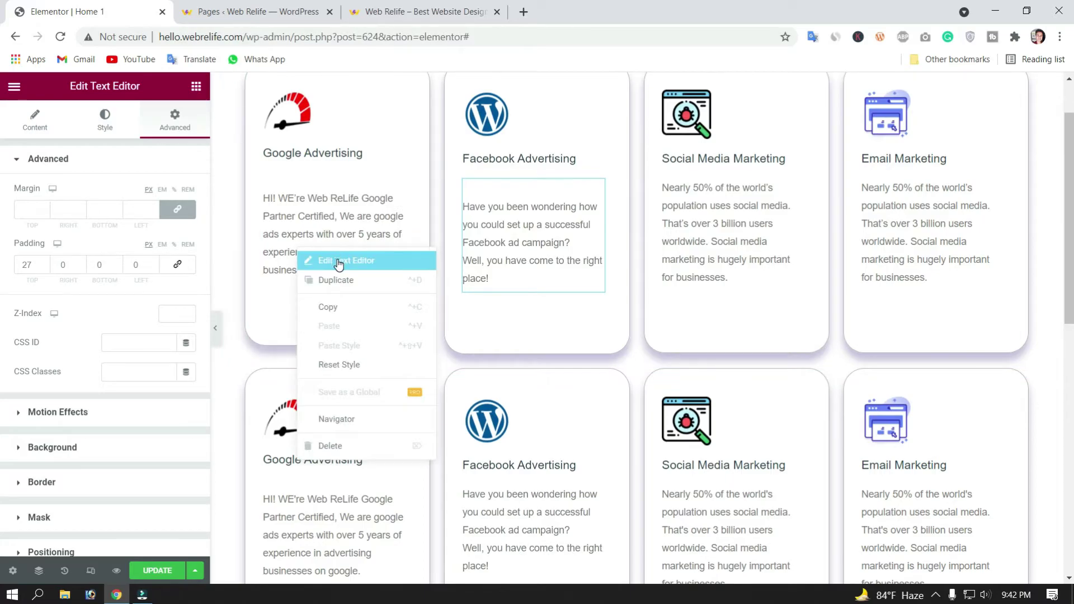
pyautogui.click(339, 261)
pyautogui.click(45, 263)
pyautogui.click(45, 263)
pyautogui.click(44, 263)
pyautogui.click(45, 263)
pyautogui.click(45, 263)
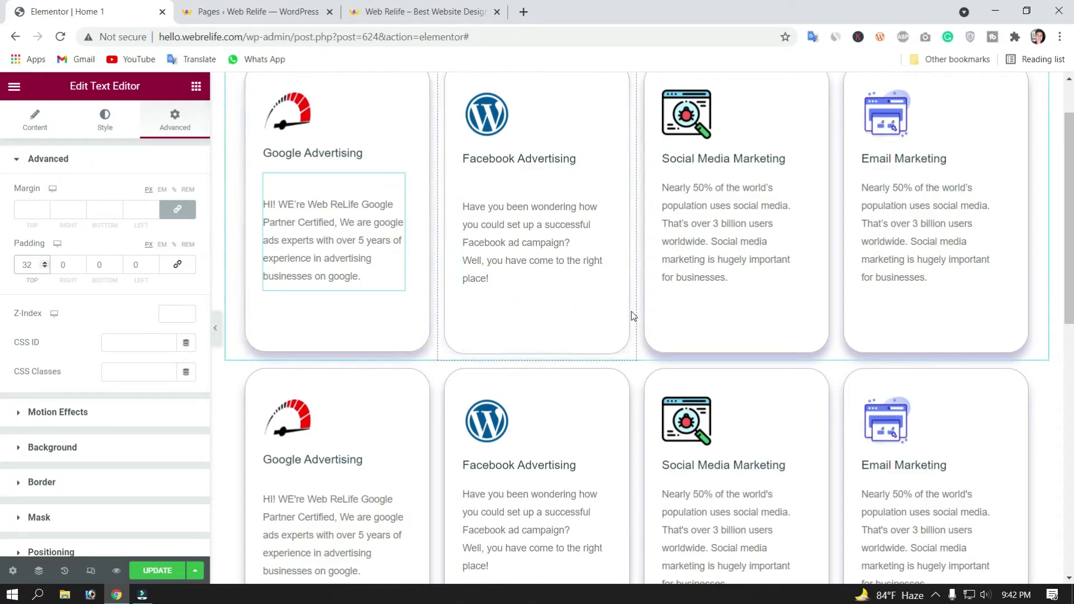
# Delete the duplicated lower section of service cards.
pyautogui.scroll(-6, 632, 316)
pyautogui.scroll(1, 554, 246)
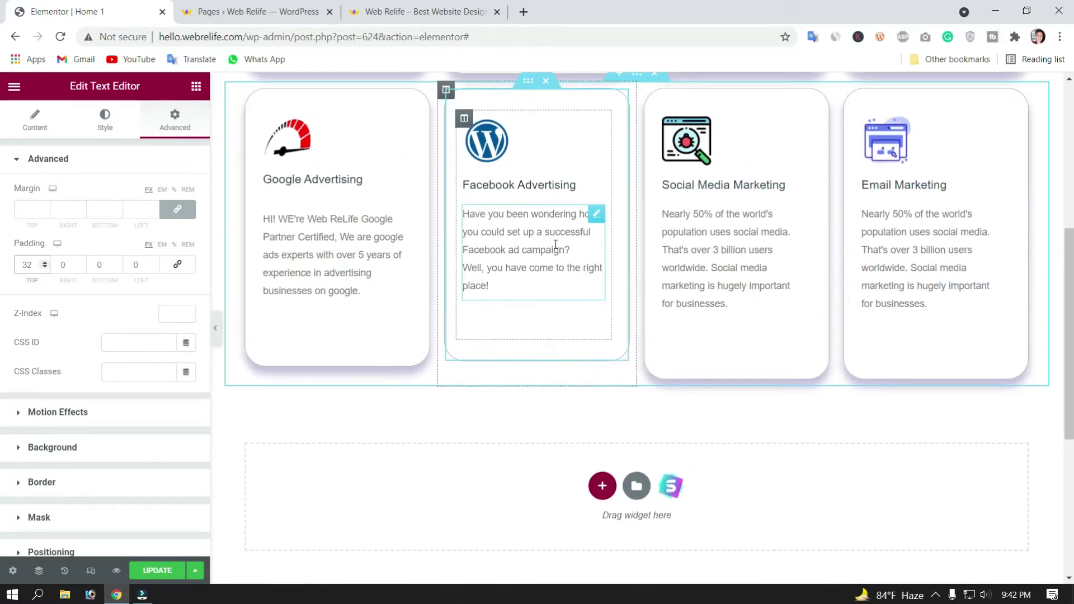
pyautogui.rightClick(554, 246)
pyautogui.click(593, 258)
pyautogui.scroll(2, 616, 241)
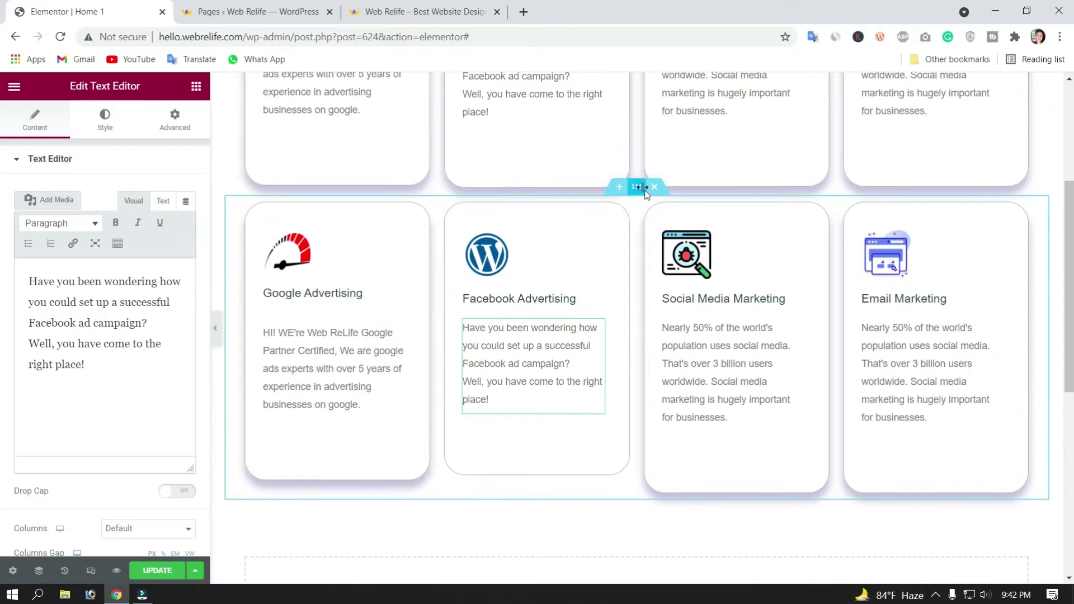
pyautogui.click(655, 213)
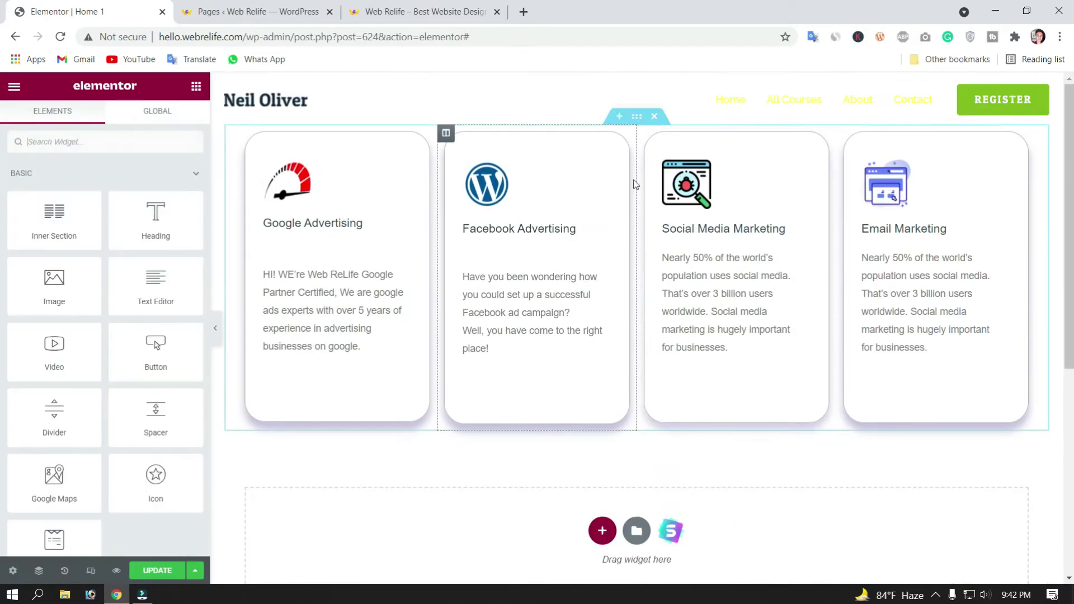
# Duplicate the service card section with its adjusted padding and preview the two rows without the editing controls.
pyautogui.rightClick(636, 124)
pyautogui.click(671, 155)
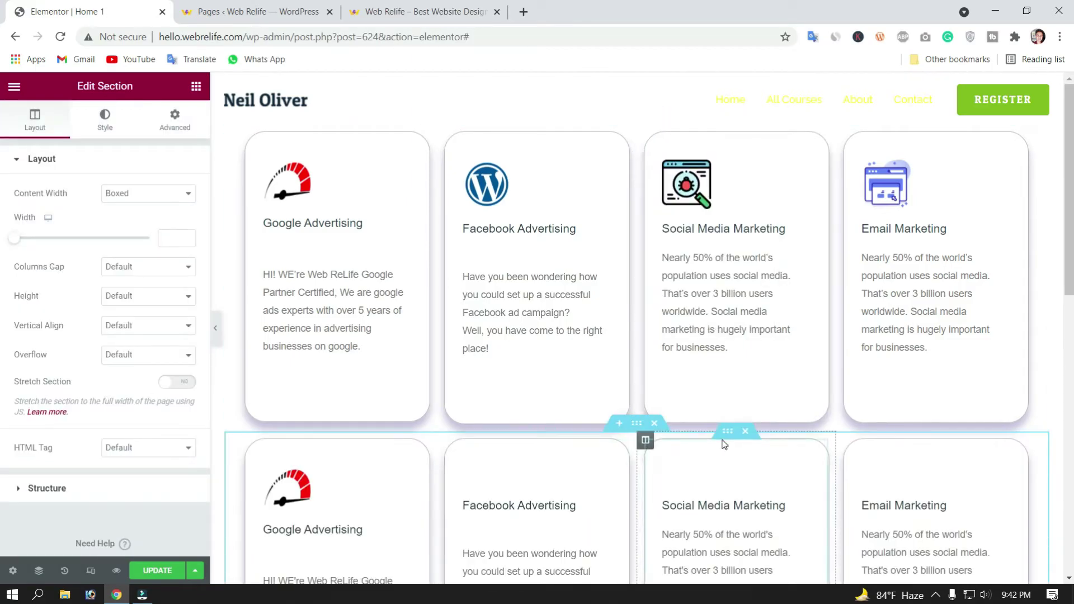
pyautogui.scroll(-3, 722, 440)
pyautogui.scroll(-1, 726, 440)
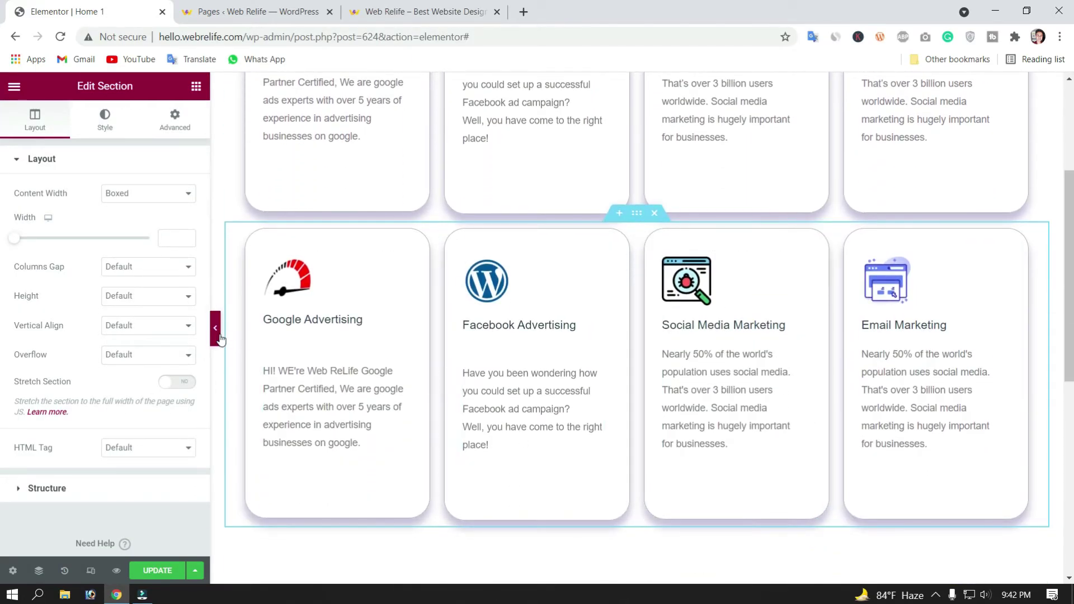
pyautogui.click(217, 335)
pyautogui.scroll(4, 564, 361)
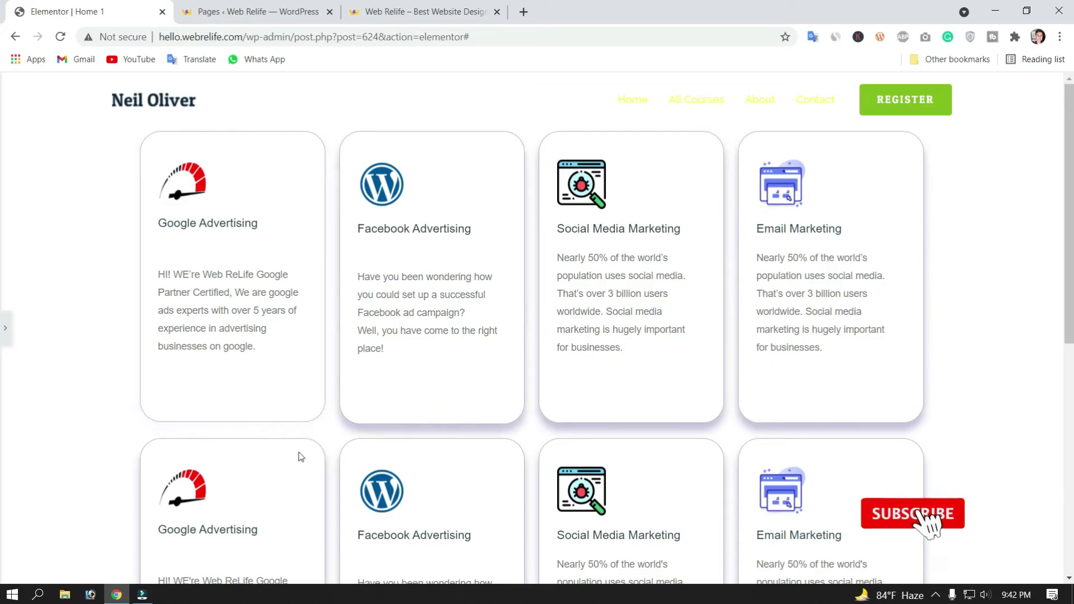
pyautogui.scroll(-3, 815, 472)
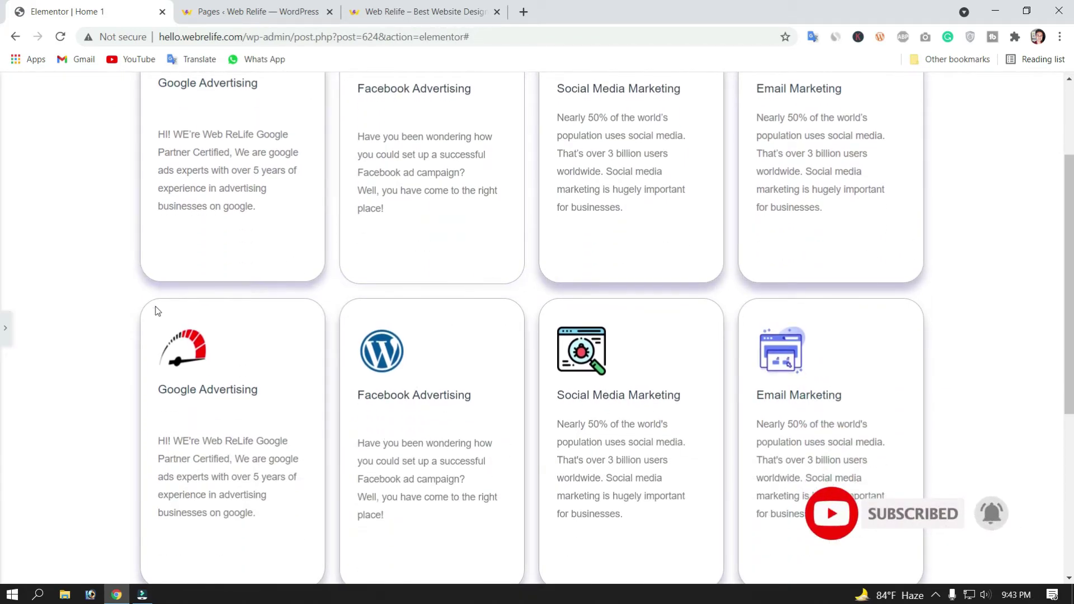
# Give the button in the upper Google Advertising card the global Text color, and replace it with a near-black custom text color.
pyautogui.click(6, 328)
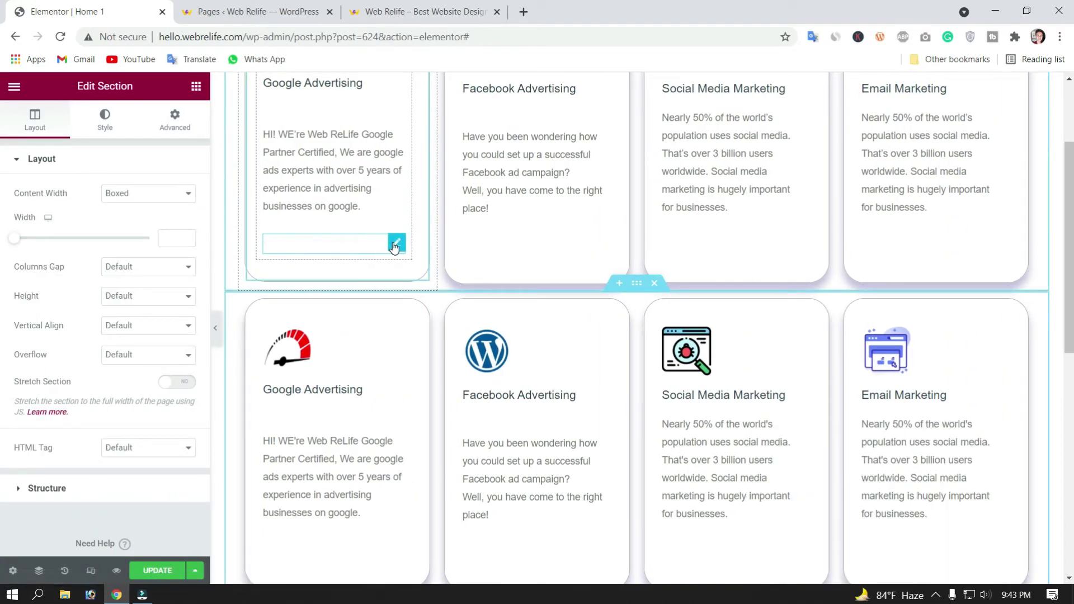
pyautogui.click(396, 243)
pyautogui.click(105, 119)
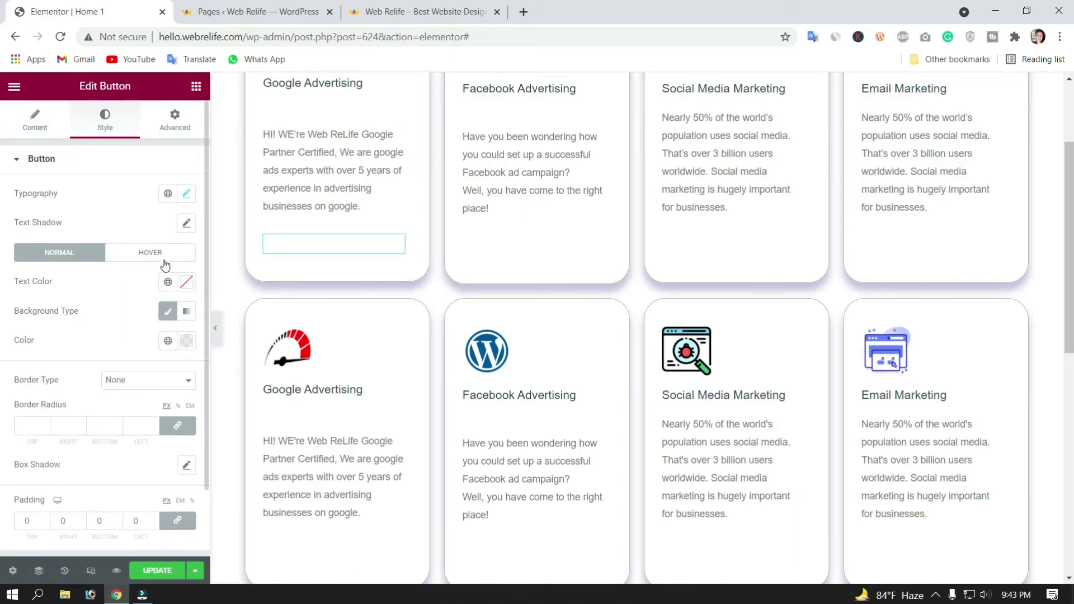
pyautogui.scroll(1, 586, 275)
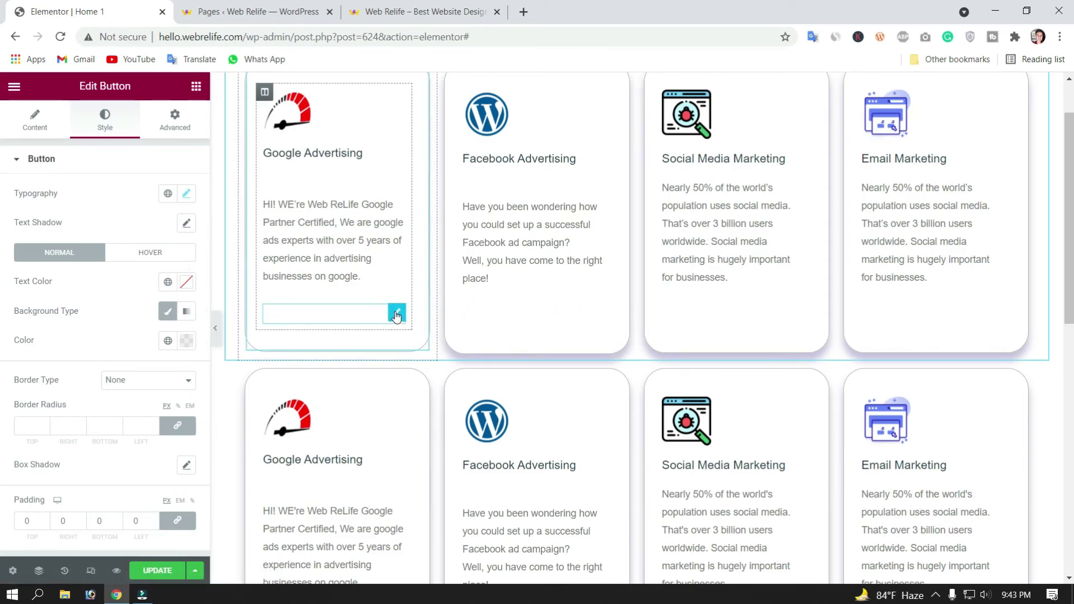
pyautogui.click(168, 282)
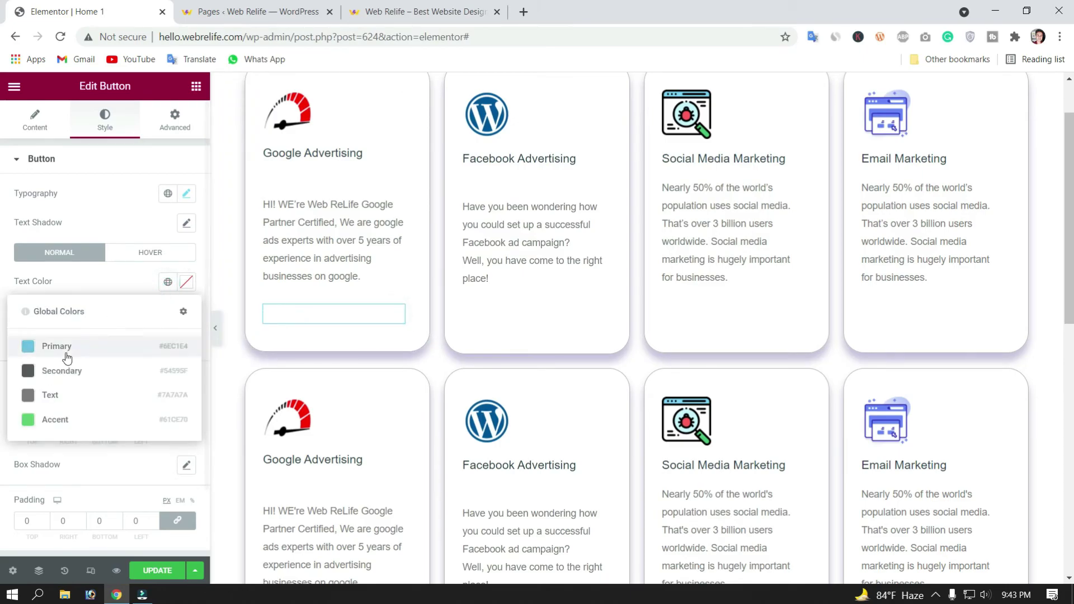
pyautogui.click(64, 394)
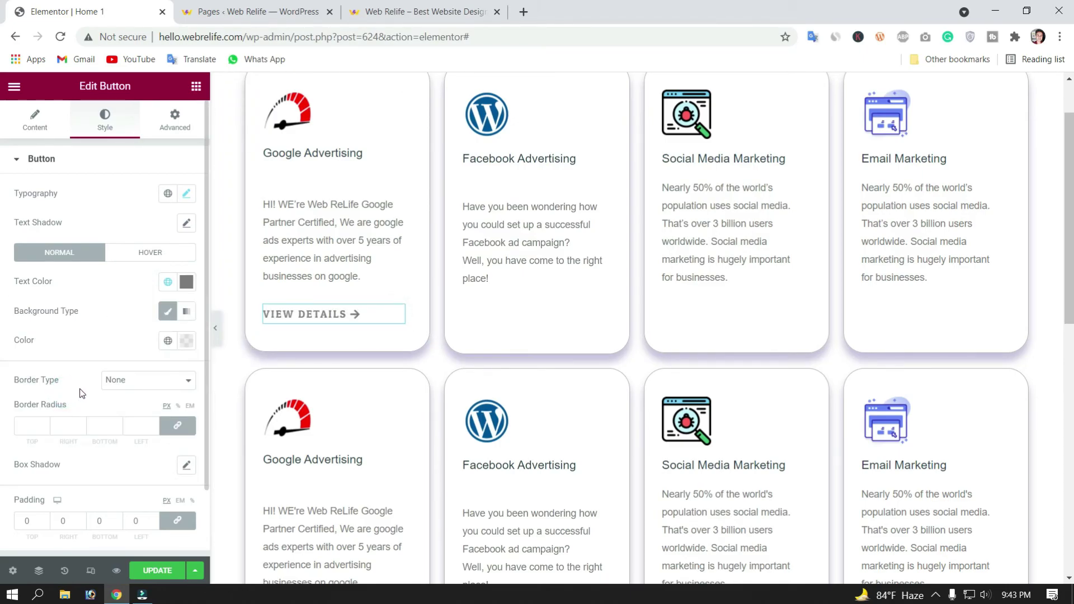
pyautogui.click(187, 282)
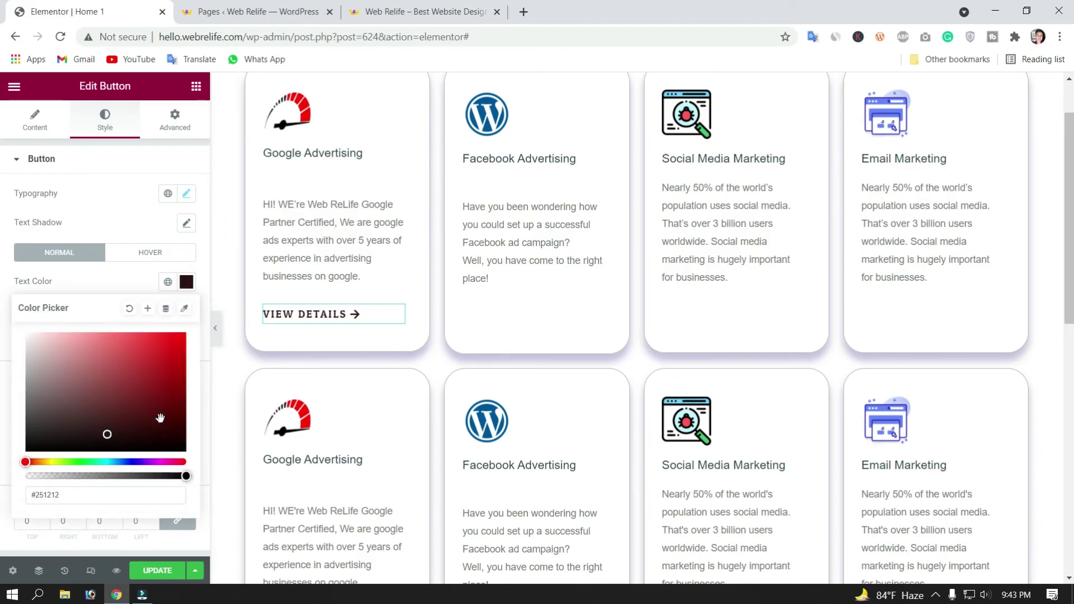
# Open the style settings of the upper Facebook Advertising card's button and preview the cards without the editing panel.
pyautogui.rightClick(526, 324)
pyautogui.click(561, 330)
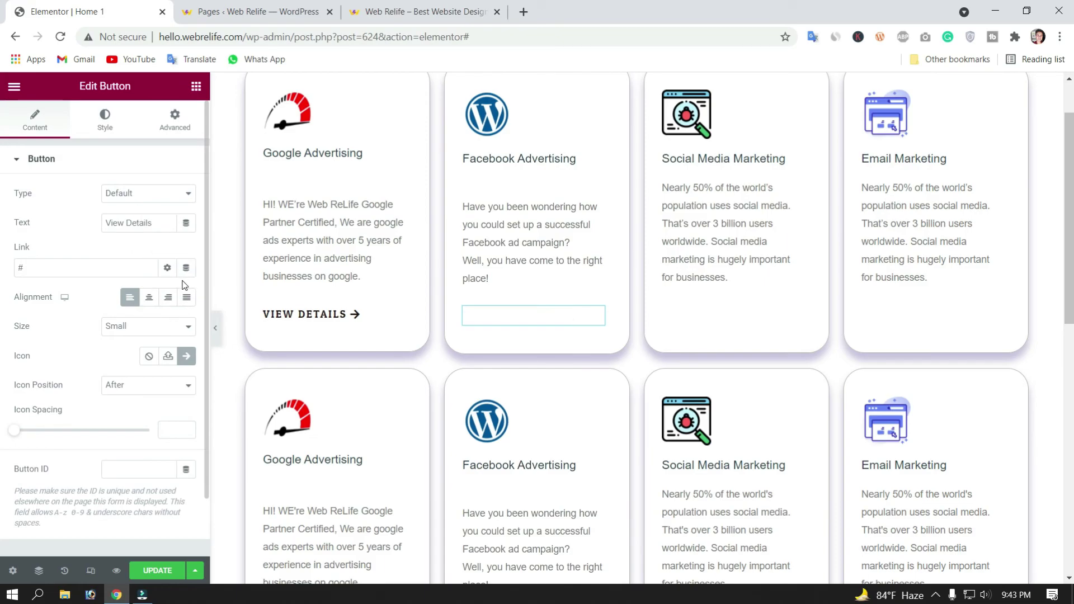
pyautogui.click(104, 118)
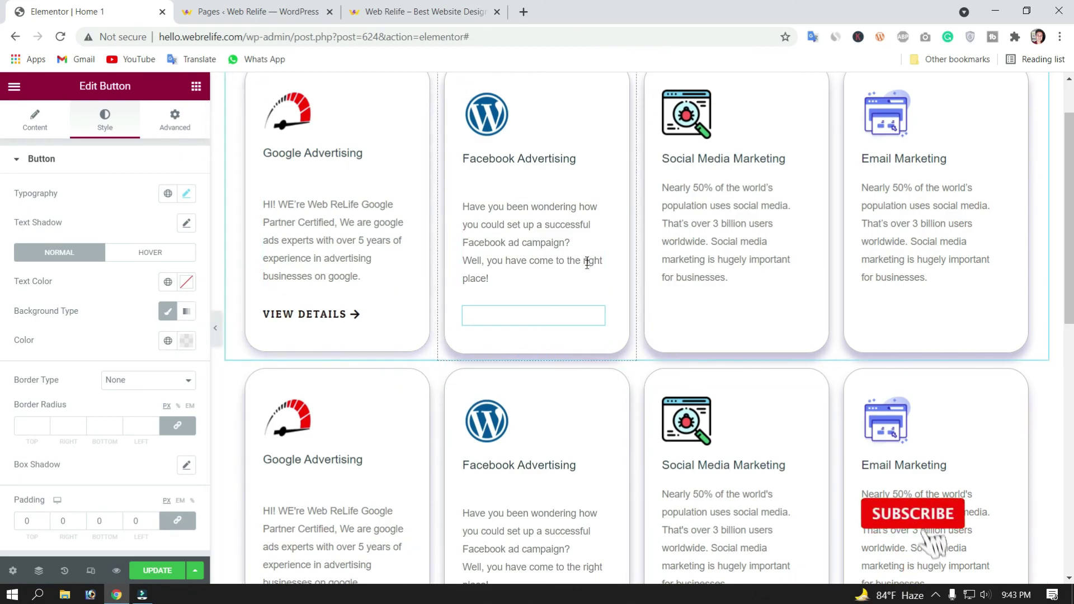
pyautogui.click(216, 330)
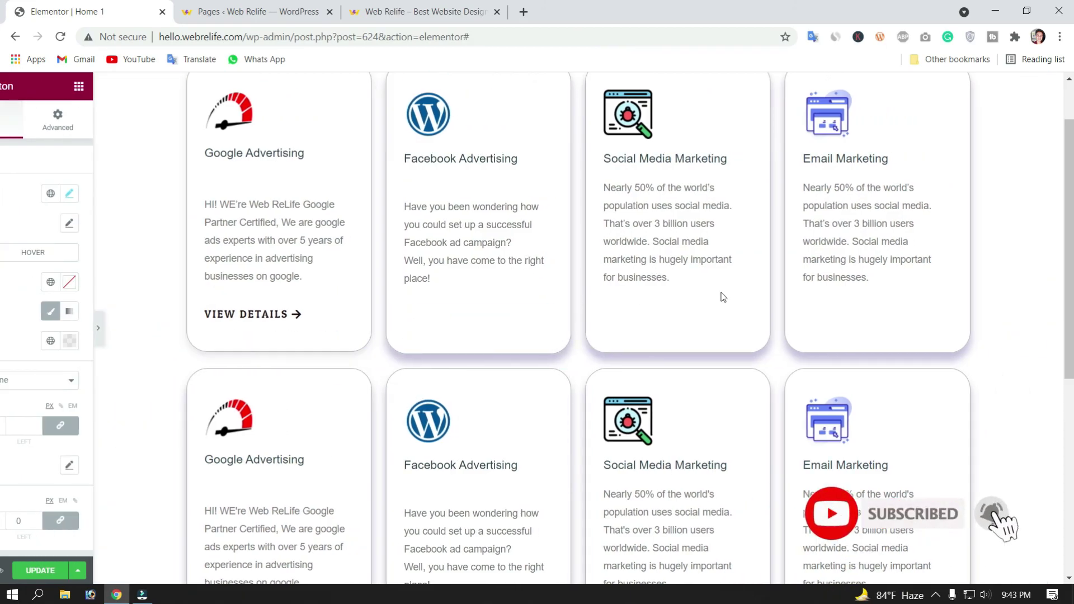